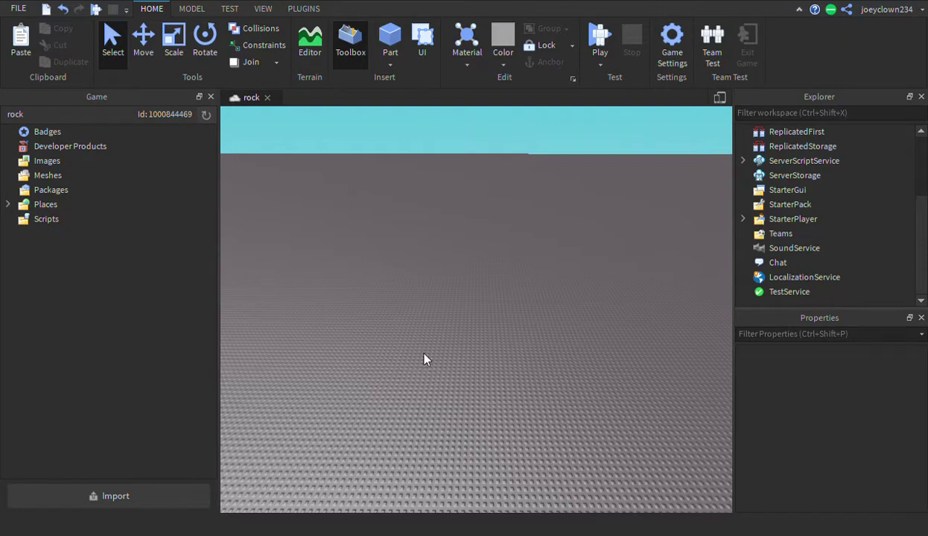
Insert a block part onto the baseplate and focus the view on it.
right_click_drag(460, 260, 300, 244)
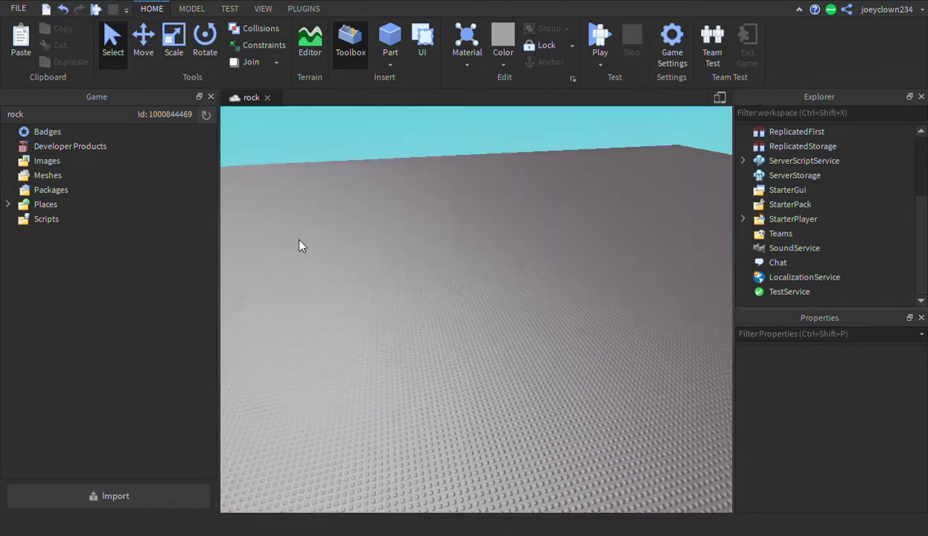
left_click(390, 44)
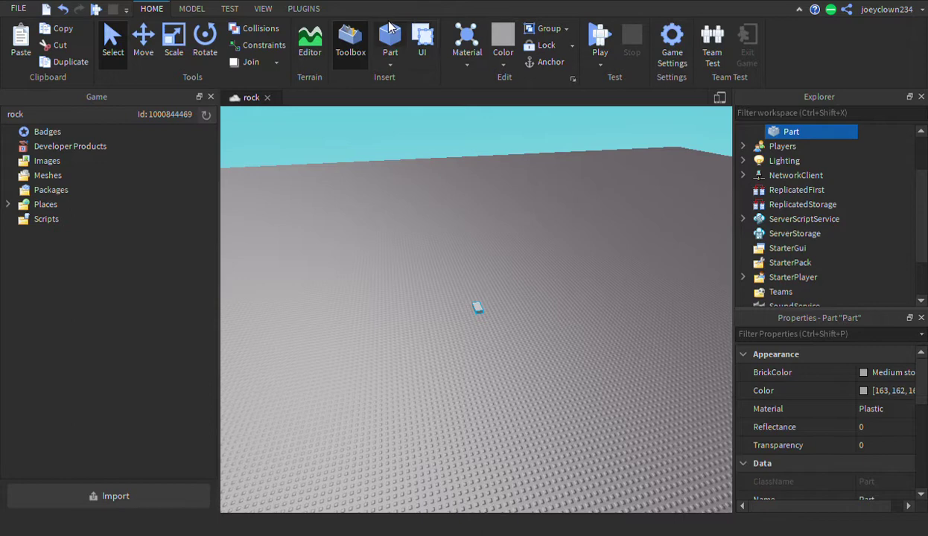
key("f")
right_click_drag(479, 298, 546, 378)
left_click_drag(560, 375, 515, 315)
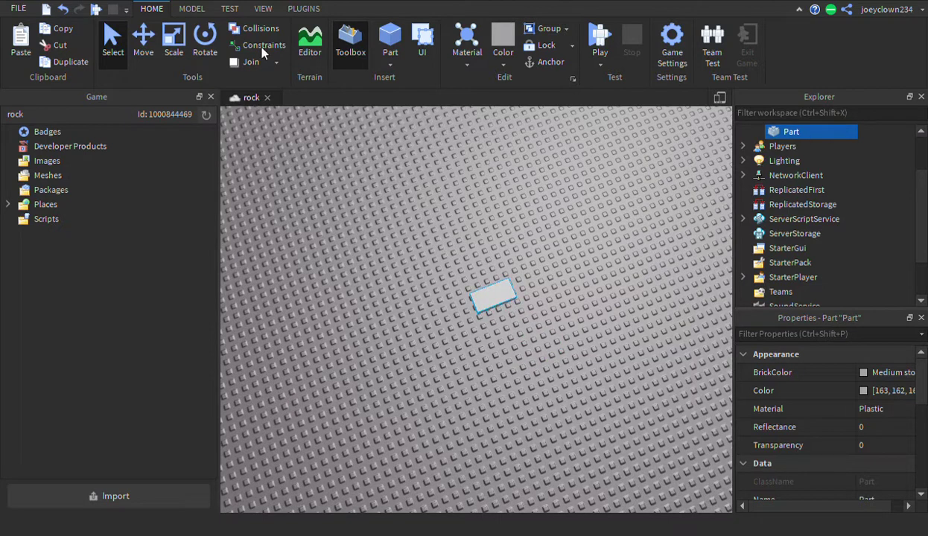
Lengthen the part by extending one of its short ends with the Scale tool.
left_click(144, 41)
left_click(174, 41)
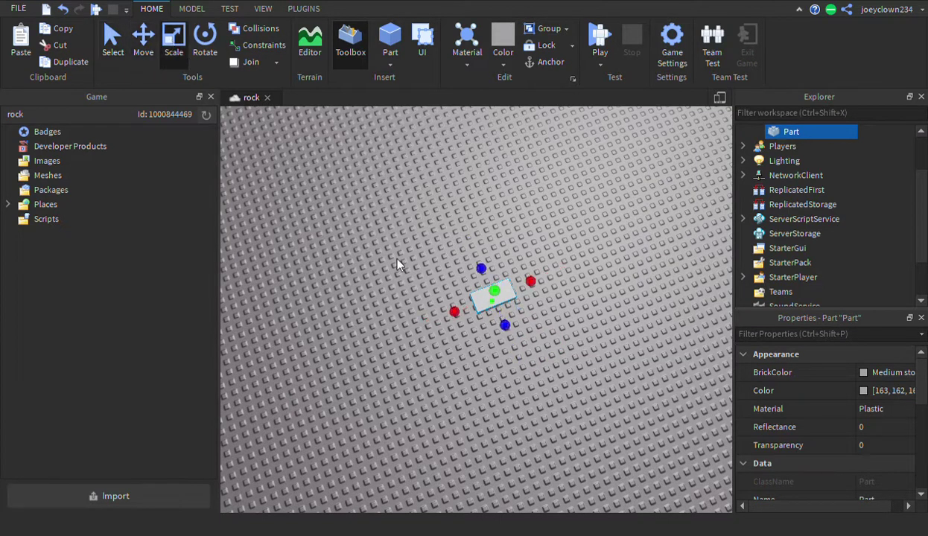
left_click_drag(453, 312, 432, 321)
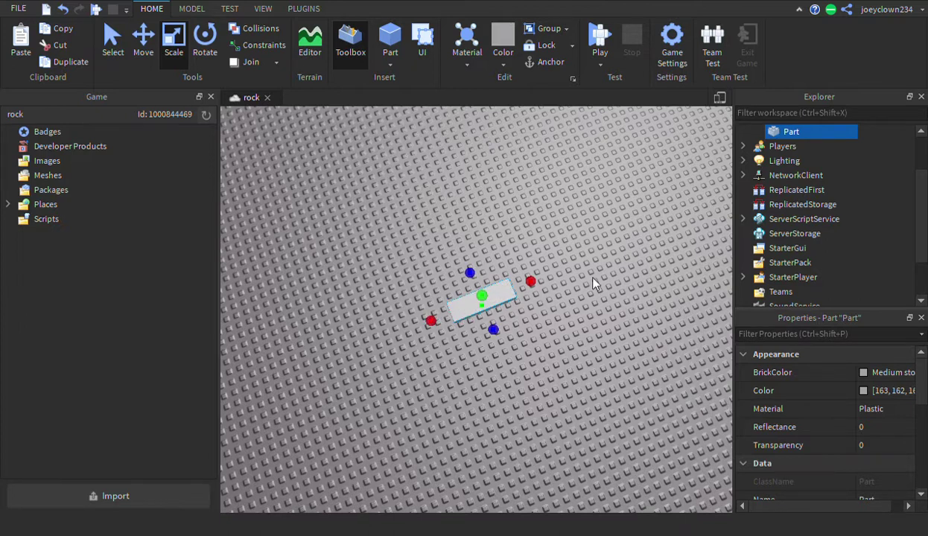
Add a Tool object to StarterPack and expand StarterPack to show it.
mouse_move(791, 128)
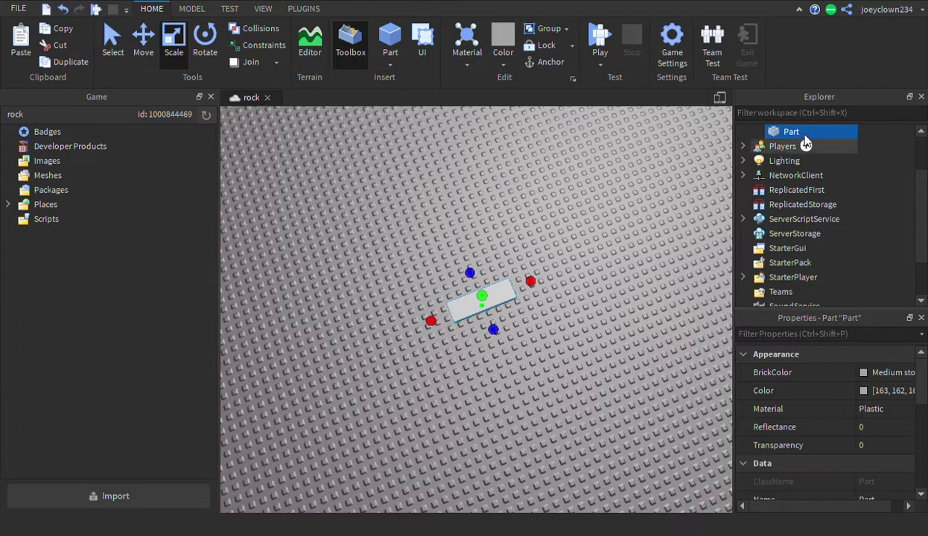
left_click_drag(788, 163, 783, 130)
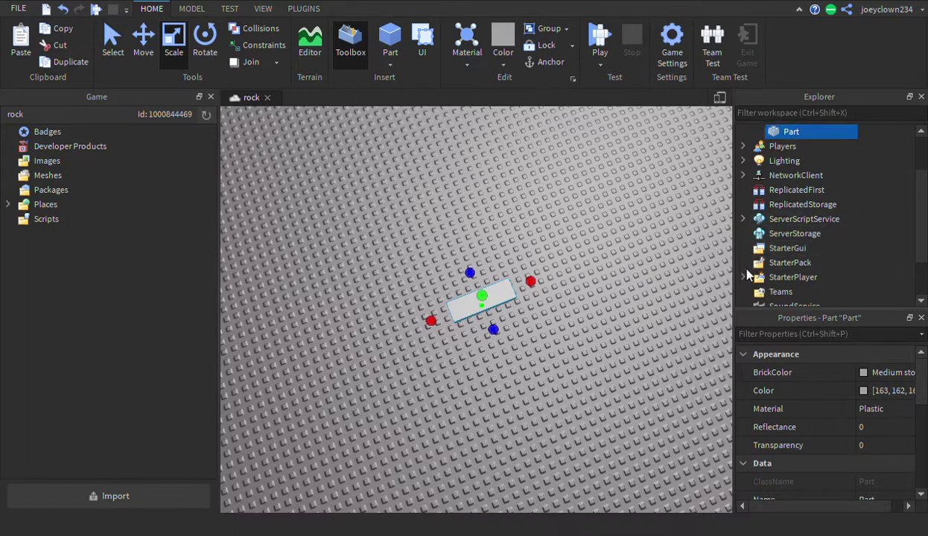
left_click(820, 263)
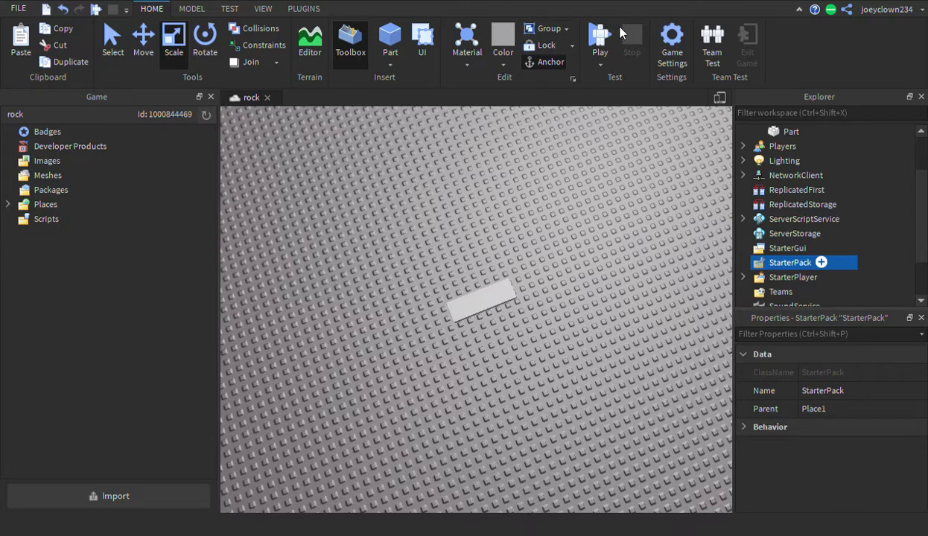
left_click(744, 266)
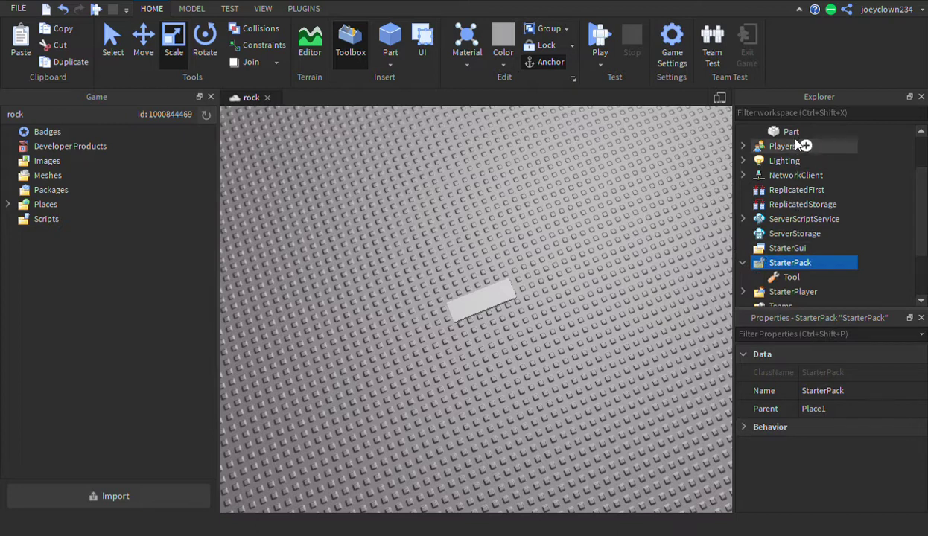
Move the lengthened Part from Workspace into the Tool in StarterPack.
left_click_drag(794, 136, 797, 193)
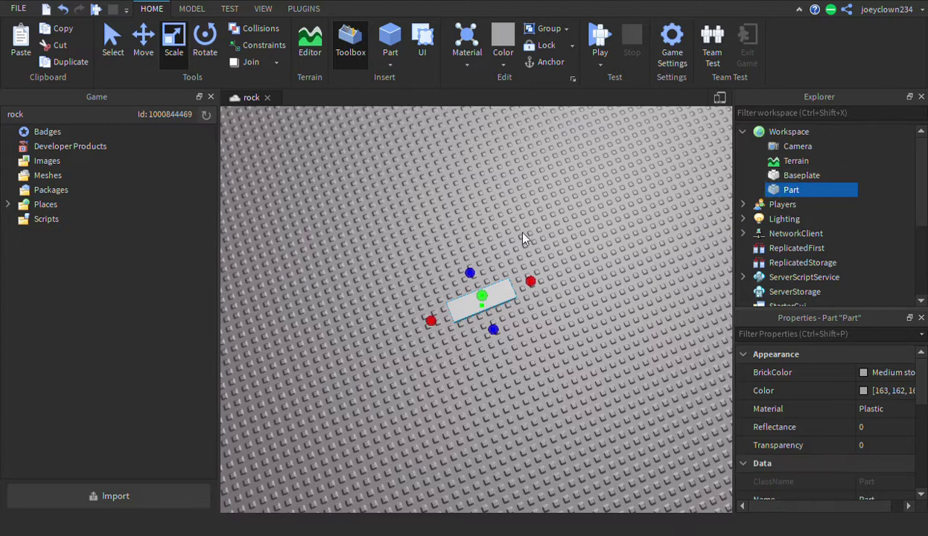
scroll(662, 202, "down", 2)
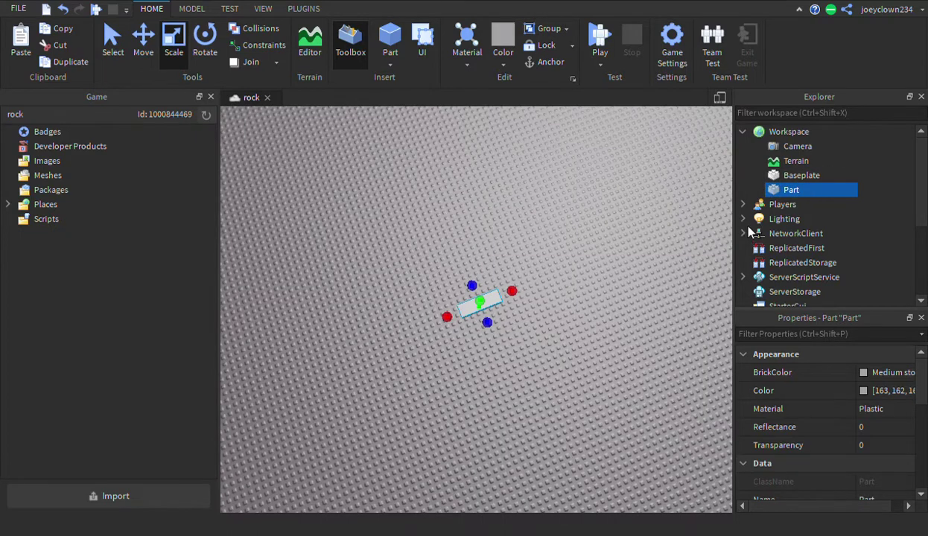
mouse_move(789, 191)
left_mouse_down()
mouse_move(817, 265)
mouse_move(814, 233)
mouse_move(742, 186)
mouse_move(742, 176)
left_mouse_up()
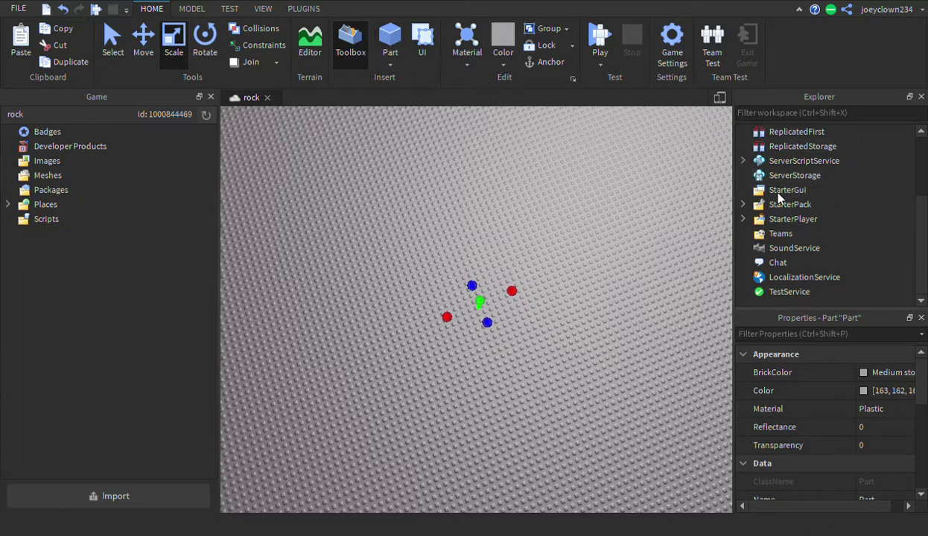
left_click(742, 205)
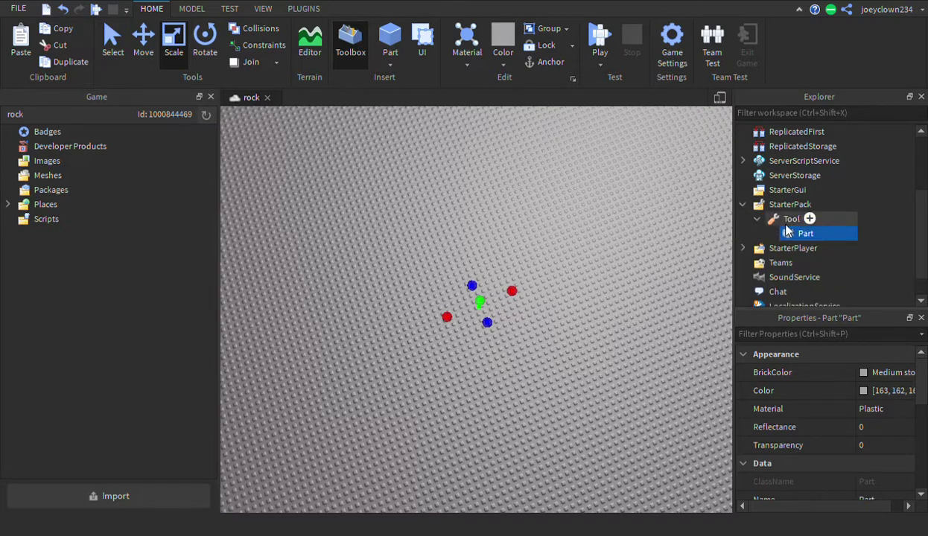
Paste the copied Weight tool into the Part inside the Tool and select its Handle.
left_click(785, 224)
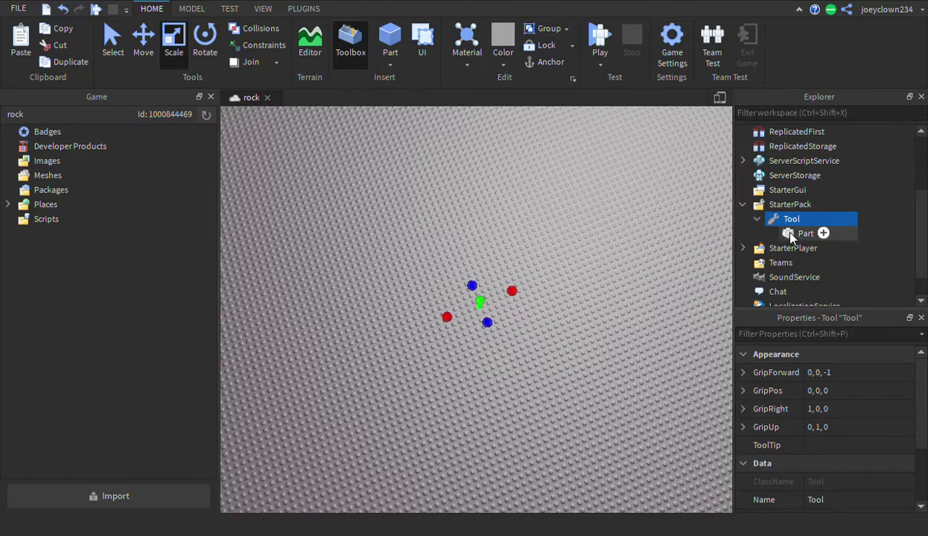
left_click(790, 233)
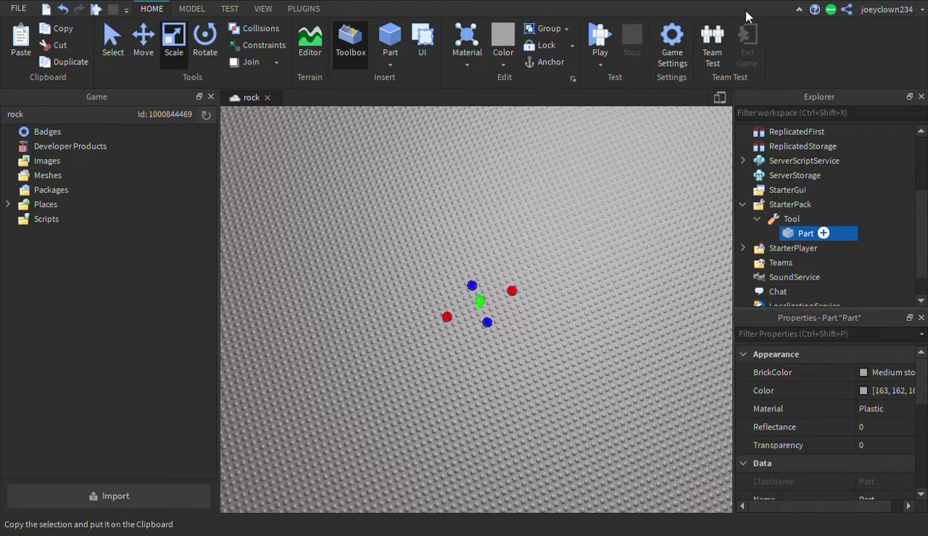
key("ctrl+shift+v")
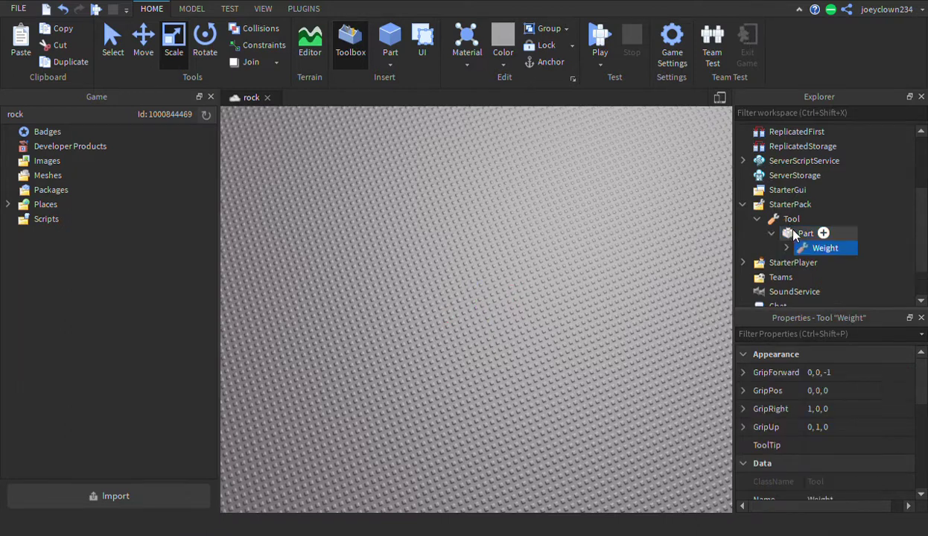
left_click(787, 249)
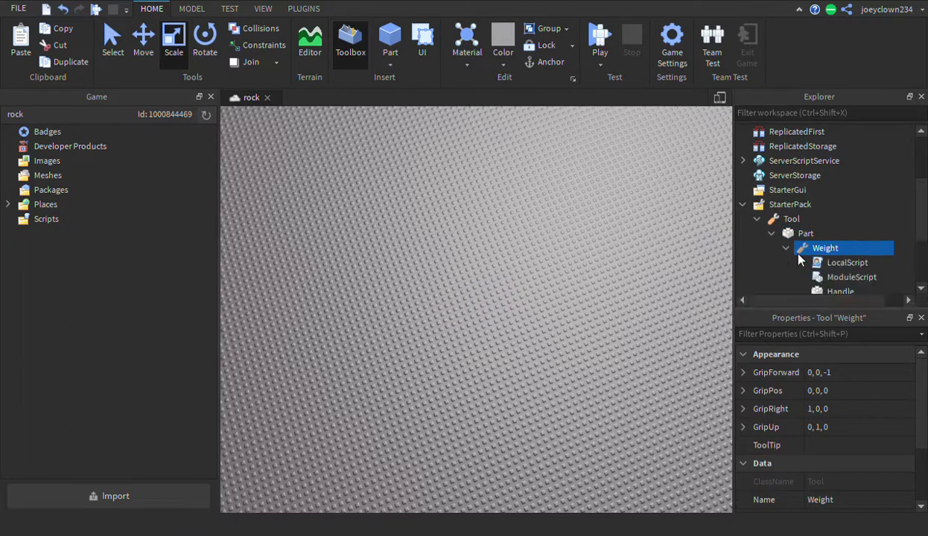
scroll(832, 257, "down", 2)
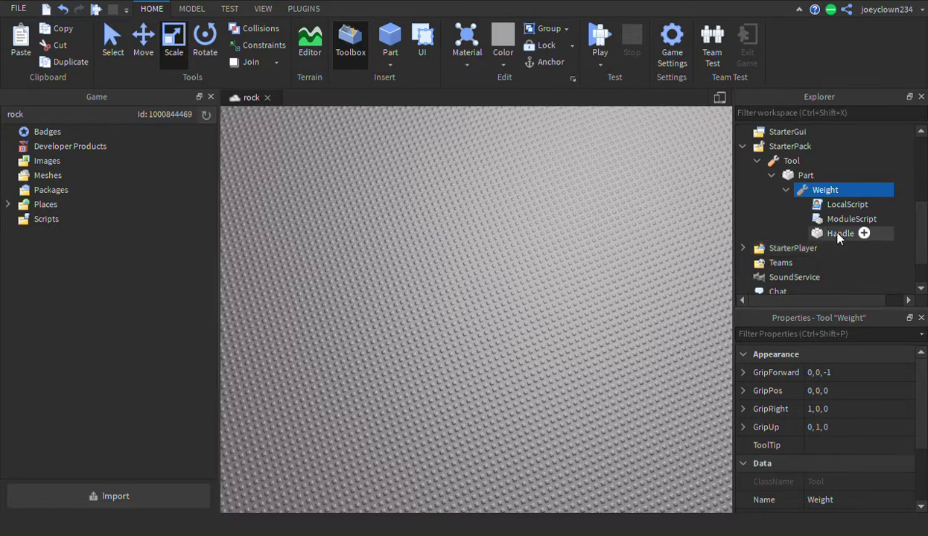
left_click(835, 235)
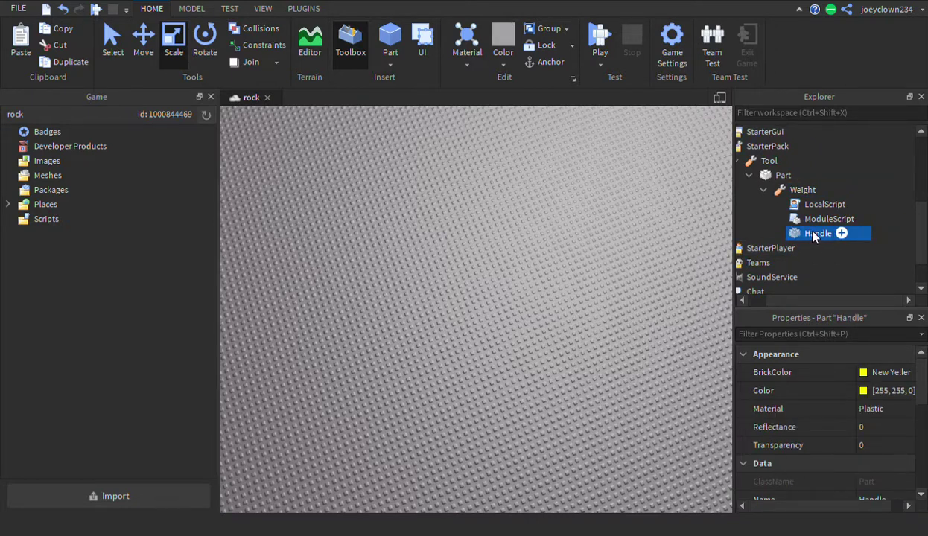
Add another block part to the Workspace.
key("ctrl+v")
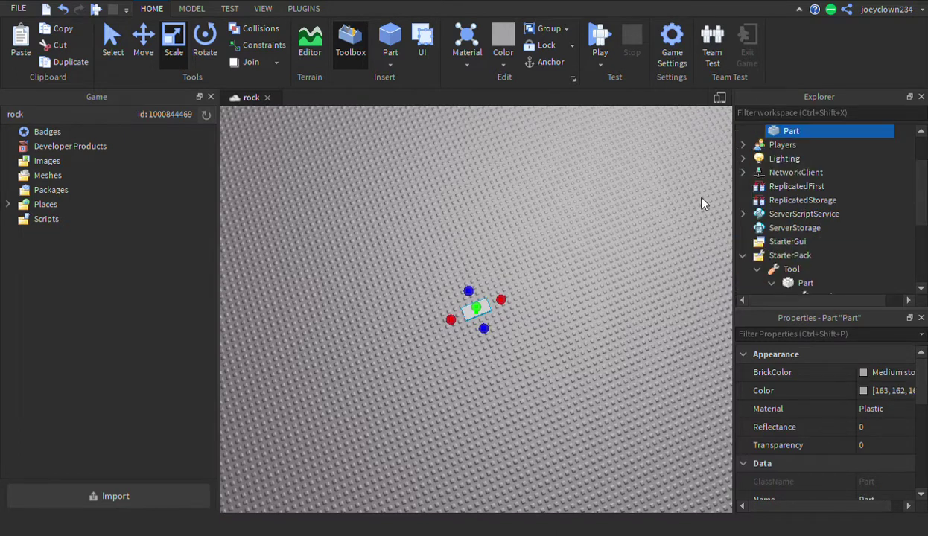
scroll(807, 165, "up", 1)
scroll(819, 183, "down", 2)
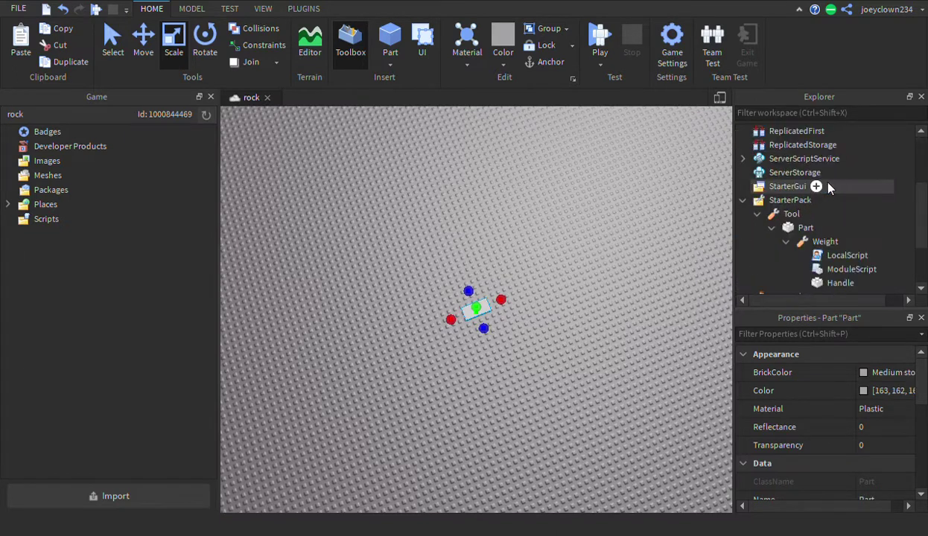
Delete the Weight tool nested inside the Part in StarterPack.
scroll(829, 188, "down", 2)
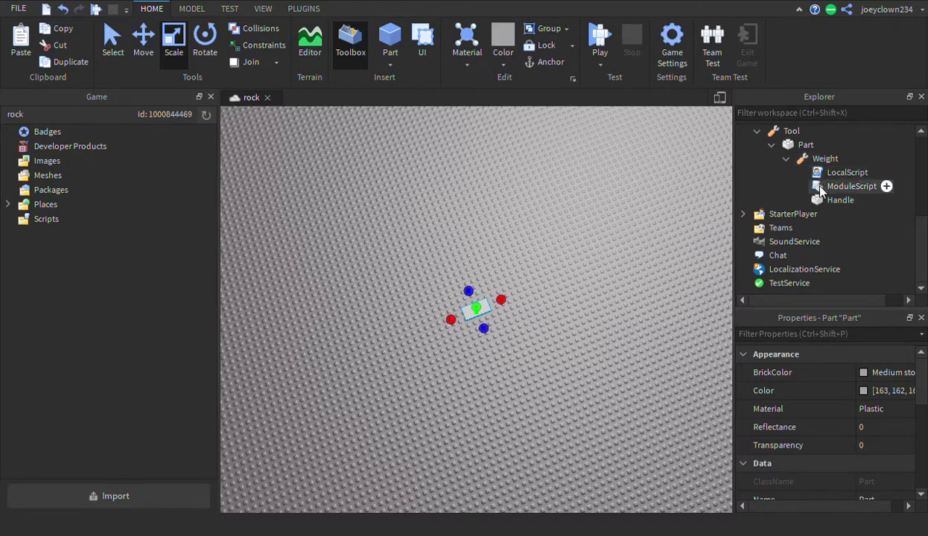
left_click(813, 159)
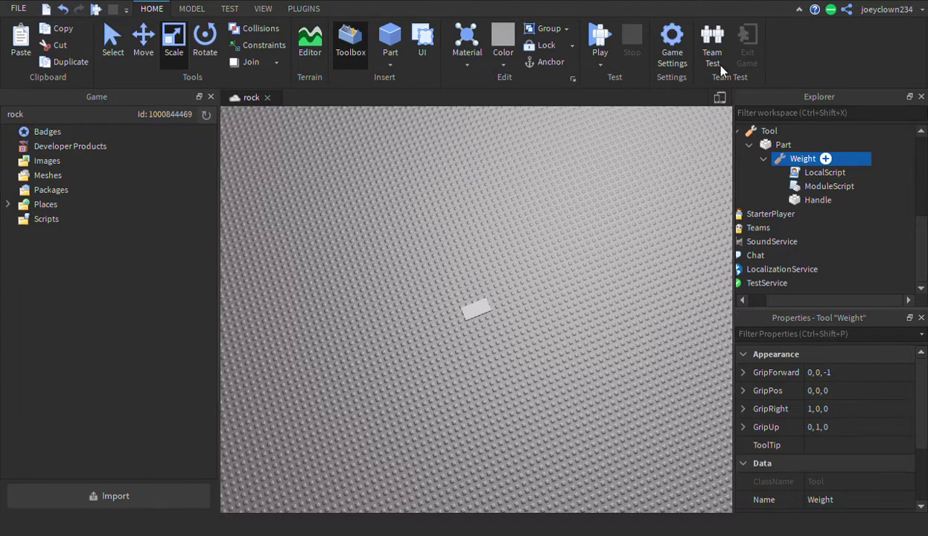
key("Delete")
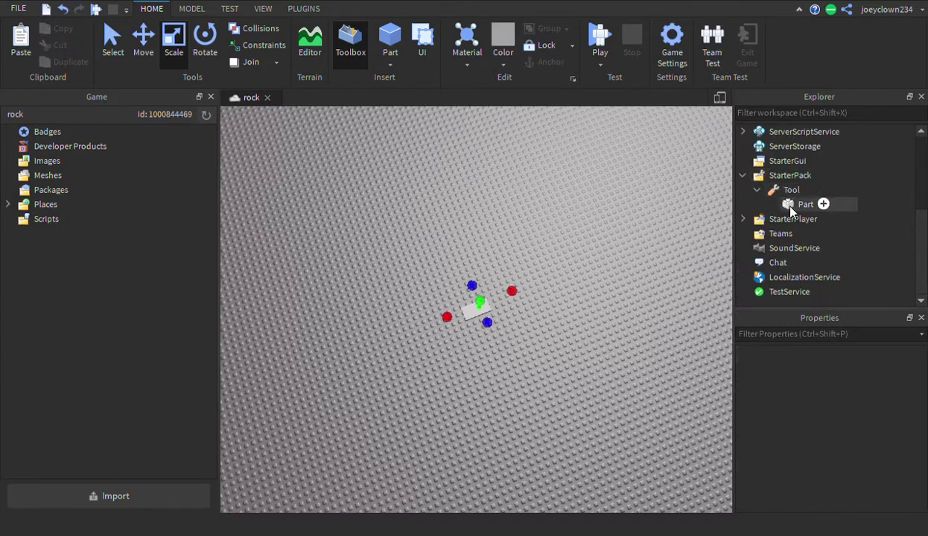
Rename the Part inside the Tool as Handle.
left_click(786, 205)
mouse_move(814, 215)
left_mouse_down()
mouse_move(800, 188)
mouse_move(810, 204)
mouse_move(802, 211)
left_mouse_up()
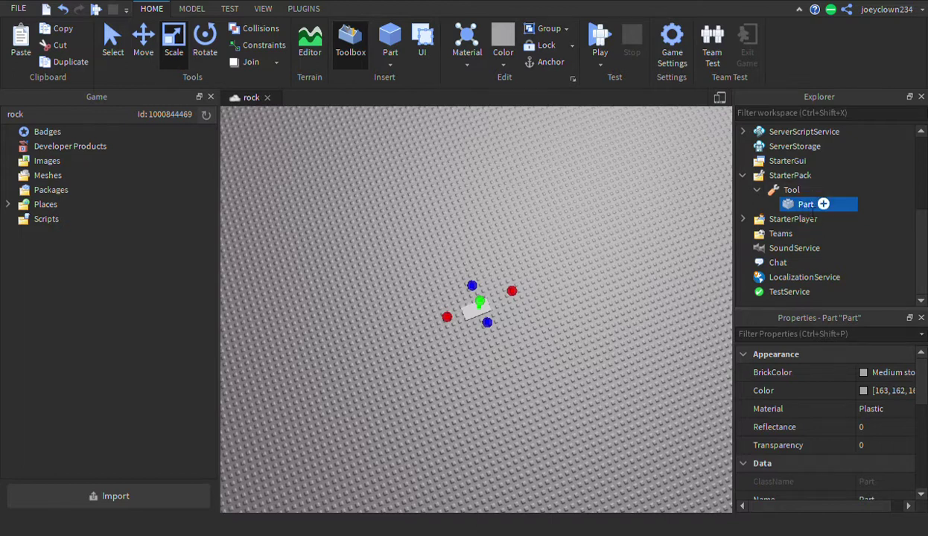
left_click(813, 210)
key("BackSpace")
type("Handle")
key("Return")
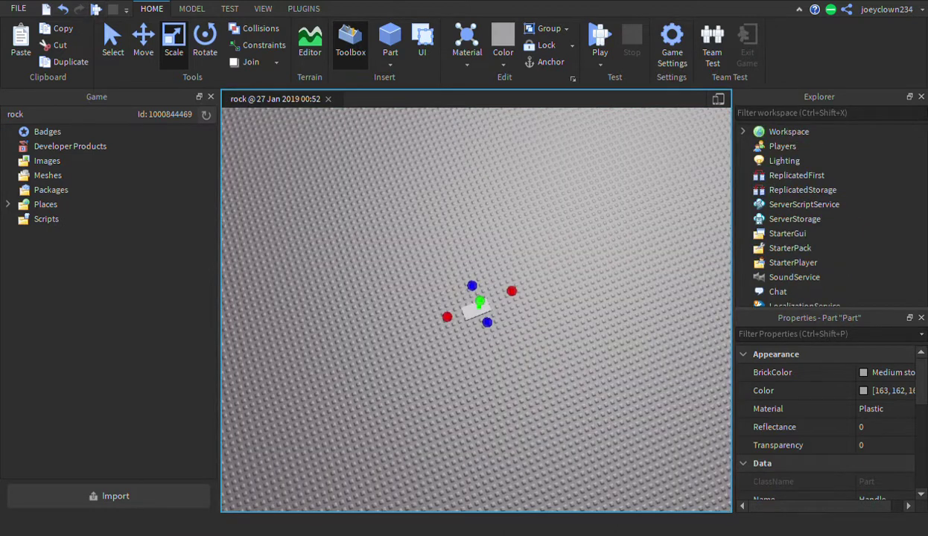
Start a play test, equip the Tool and view the character holding it.
key("F5")
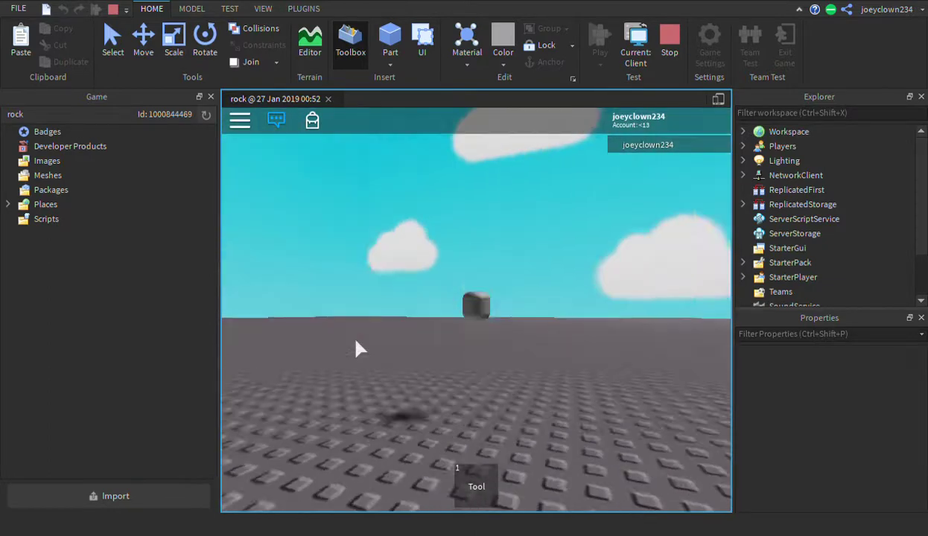
key("1")
left_click(356, 348)
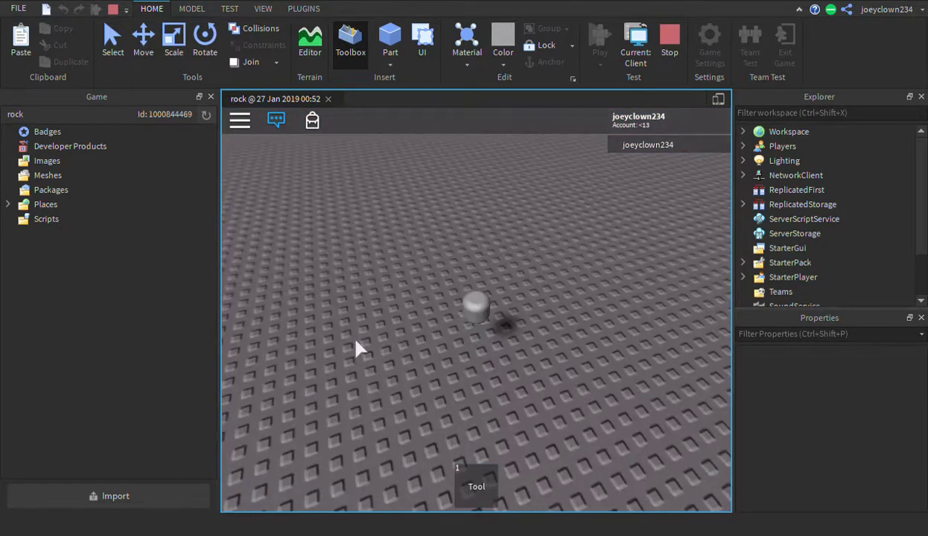
right_click_drag(356, 342, 356, 342)
scroll(356, 342, "down", 2)
right_click_drag(421, 341, 421, 341)
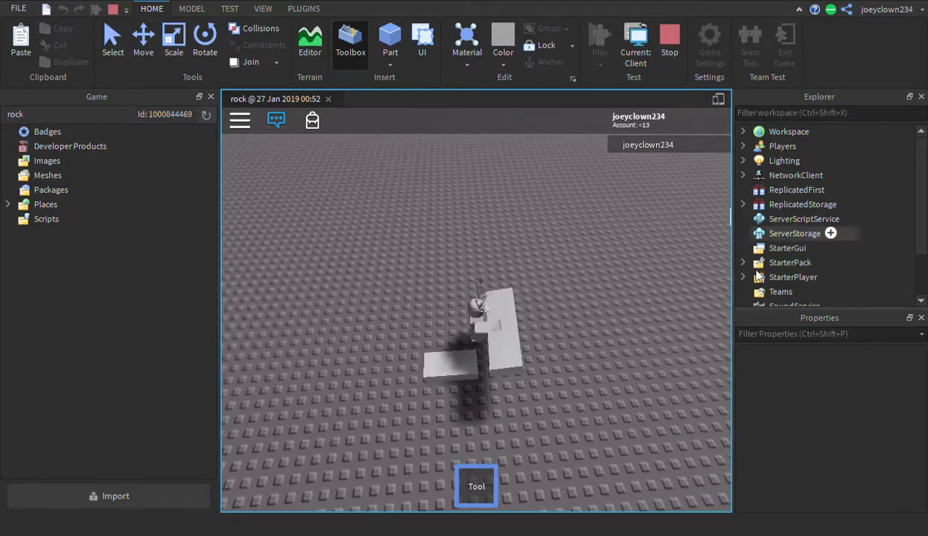
right_click_drag(700, 268, 635, 274)
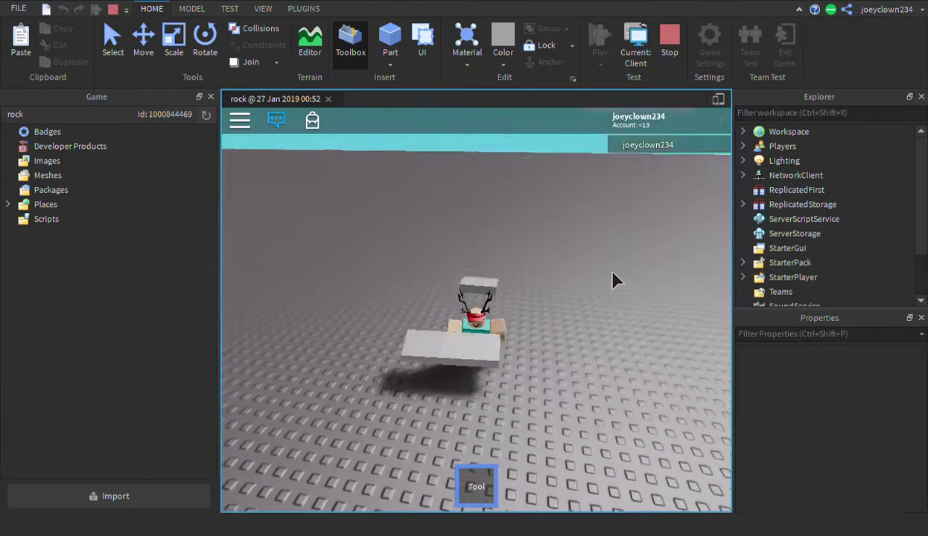
Equip and unequip the Tool repeatedly in the play test to check how the character holds the handle.
key("1")
key("1")
key("1")
key("1")
right_click_drag(613, 273, 601, 280)
scroll(601, 279, "up", 3)
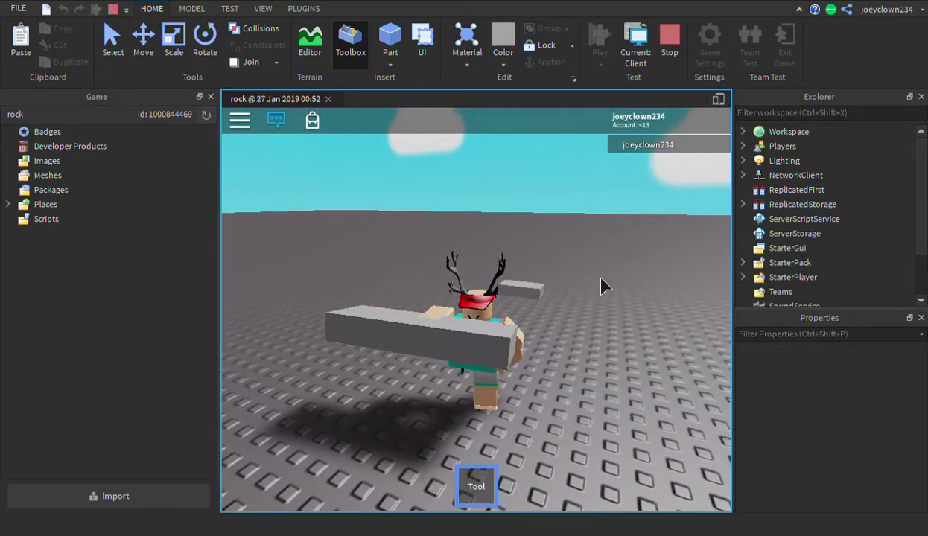
key("1")
right_click_drag(636, 218, 635, 218)
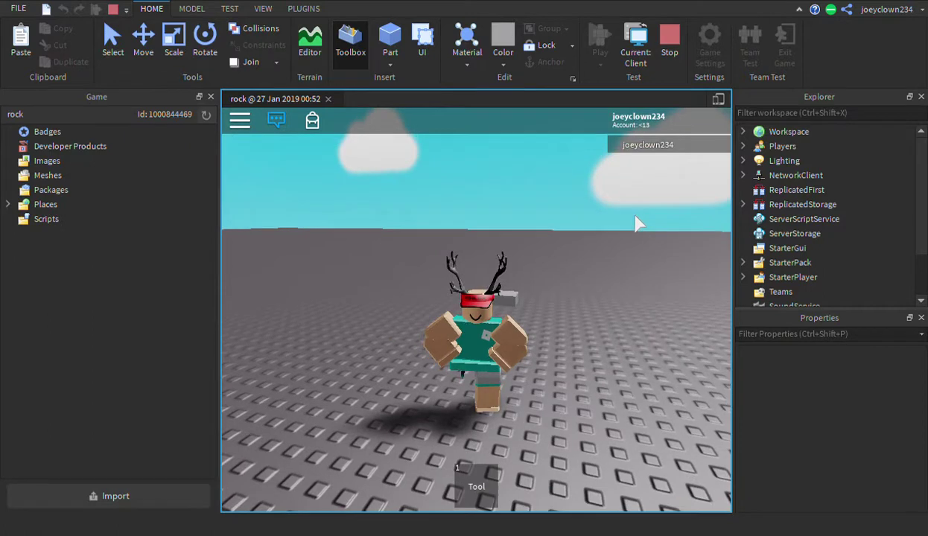